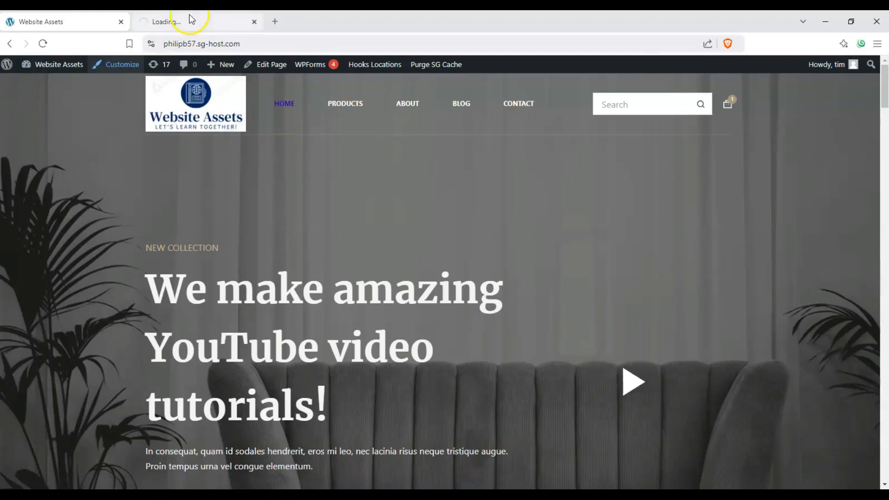
Place the Customizer tab first and show the live site in the developer tools' responsive mobile view.
{"action": "left_click_drag", "start_coordinate": [191, 16], "coordinate": [132, 12]}
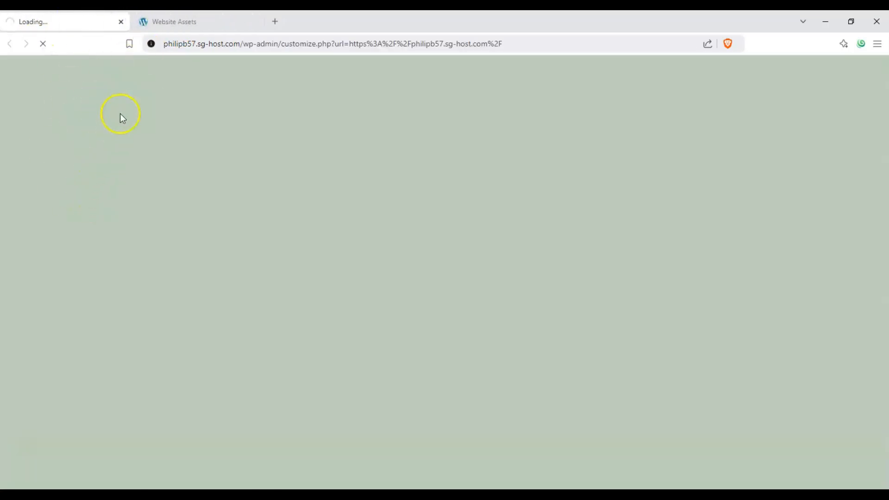
{"action": "left_click", "coordinate": [182, 23]}
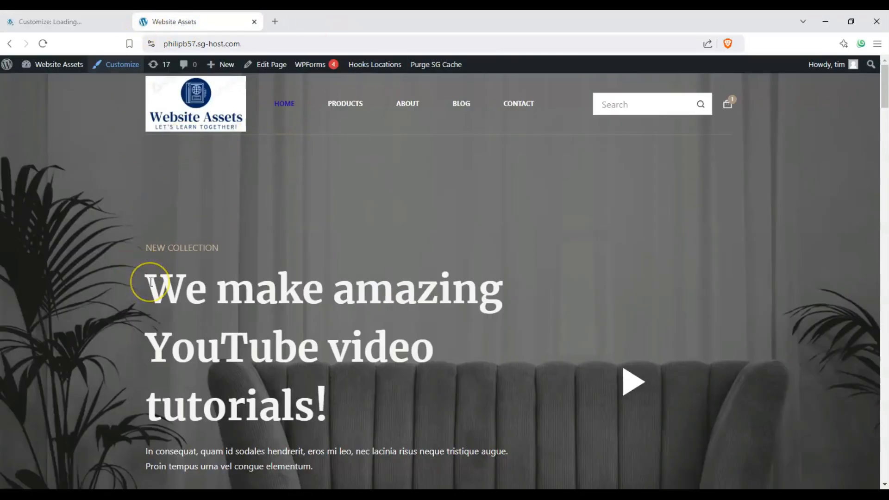
{"action": "key", "text": "ctrl+shift+i"}
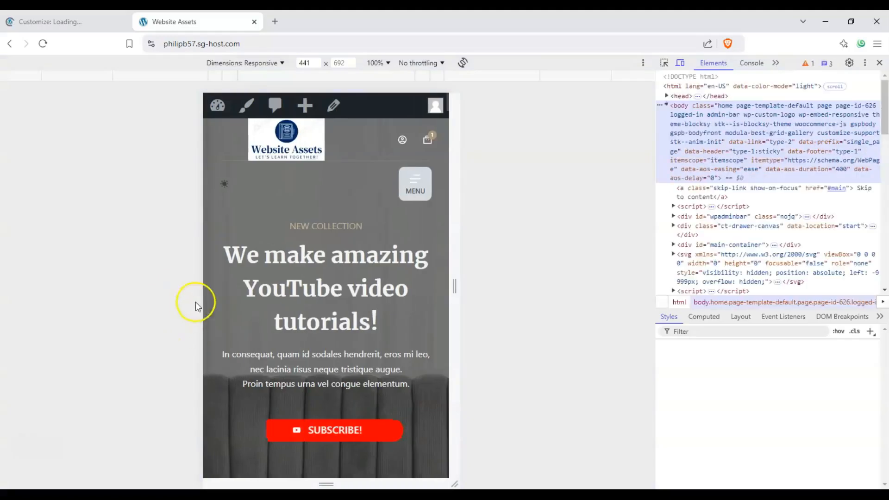
{"action": "left_click", "coordinate": [680, 62]}
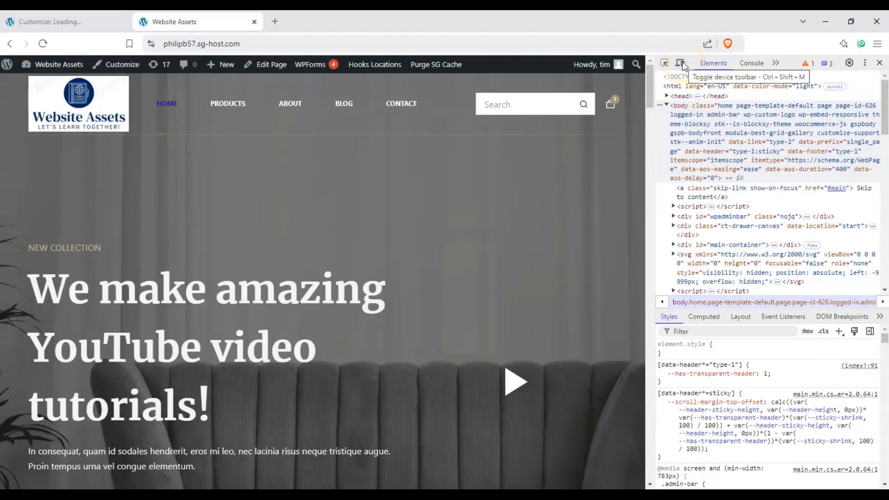
{"action": "left_click", "coordinate": [680, 63]}
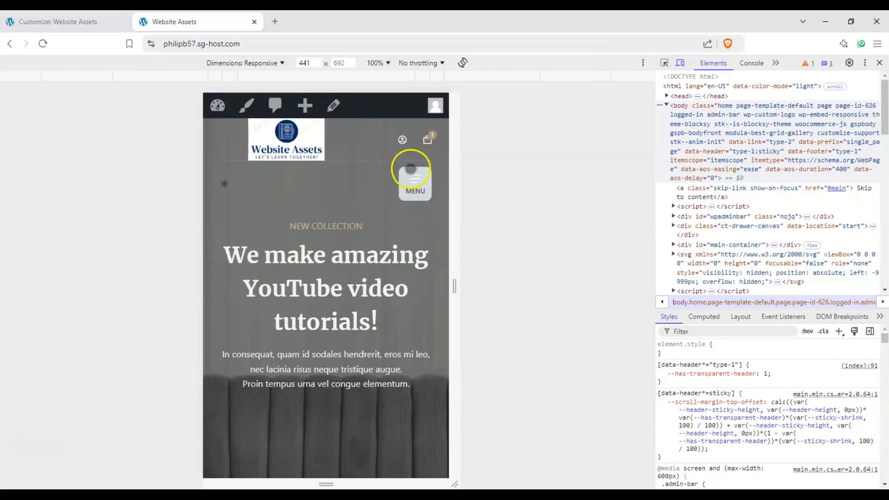
Examine the live site's mobile header by opening and closing its off-canvas menu.
{"action": "scroll", "coordinate": [409, 266], "scroll_direction": "down", "scroll_amount": 5}
{"action": "scroll", "coordinate": [407, 264], "scroll_direction": "up", "scroll_amount": 5}
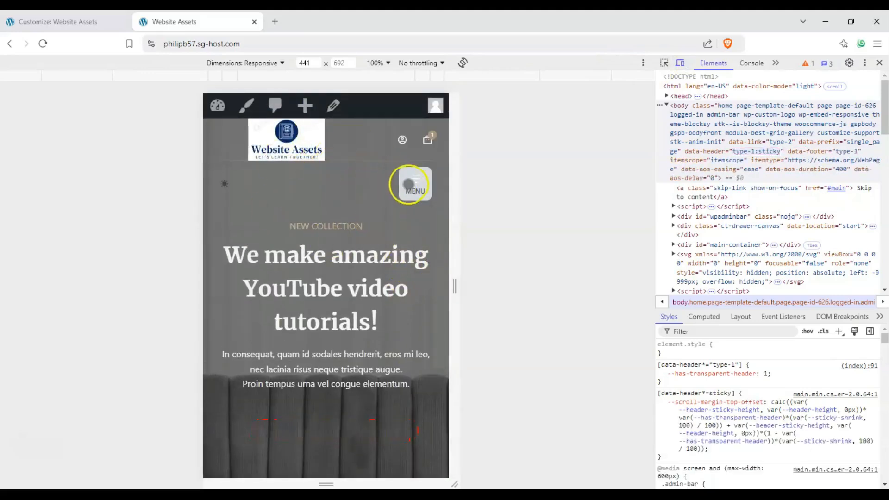
{"action": "left_click", "coordinate": [415, 185]}
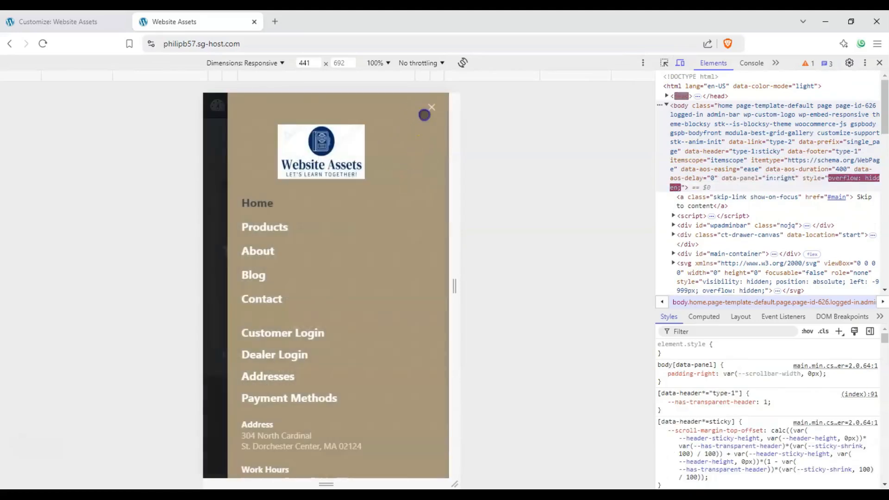
{"action": "left_click", "coordinate": [432, 111]}
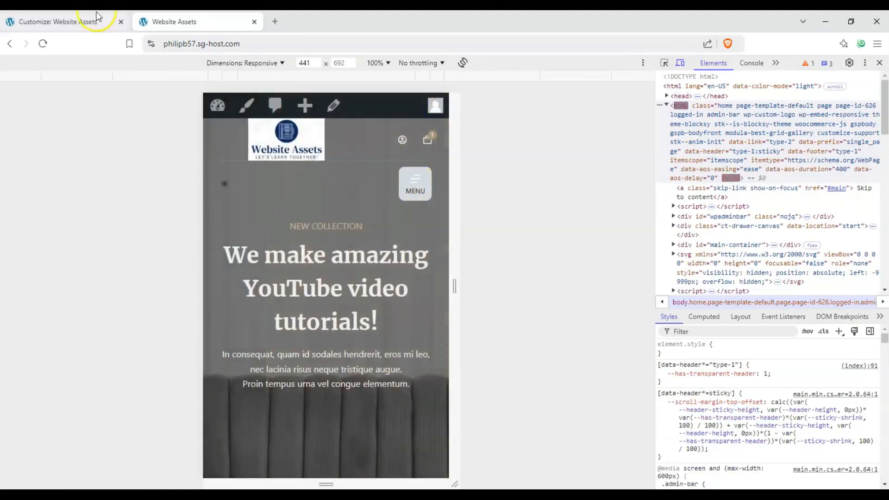
Switch the Customizer to its mobile preview and check the off-canvas menu there, closing it again.
{"action": "left_click", "coordinate": [63, 21]}
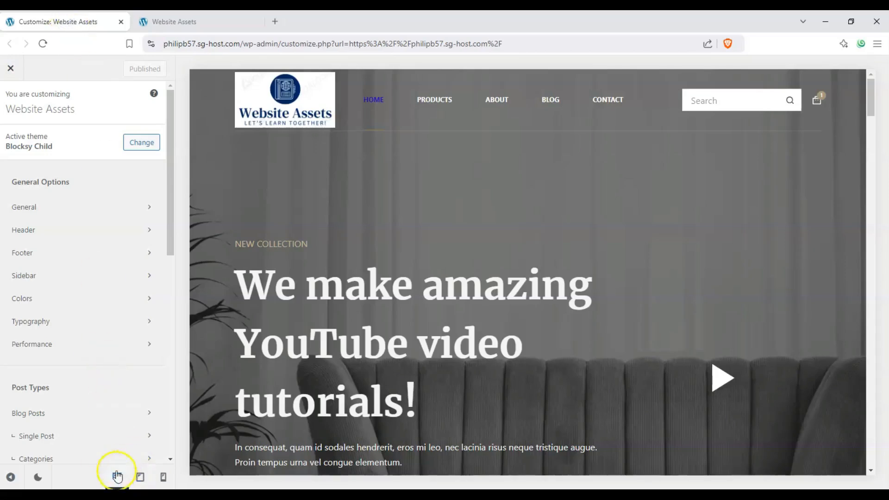
{"action": "left_click", "coordinate": [163, 477]}
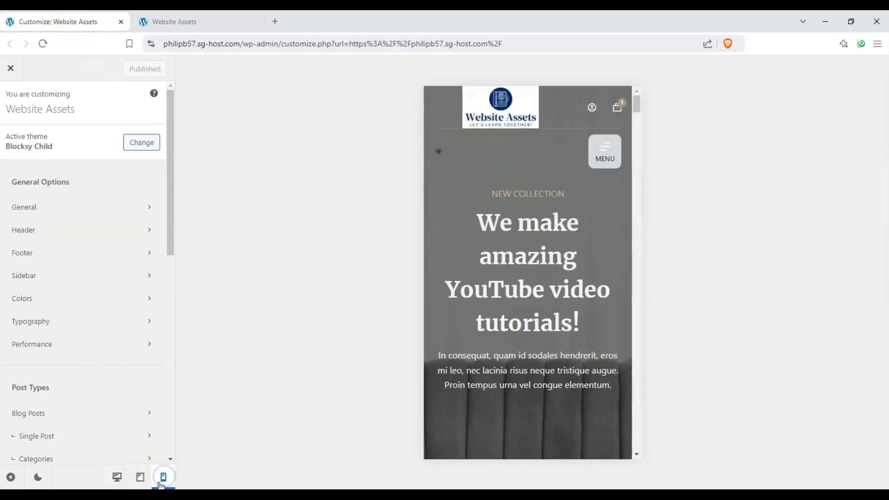
{"action": "left_click", "coordinate": [600, 158]}
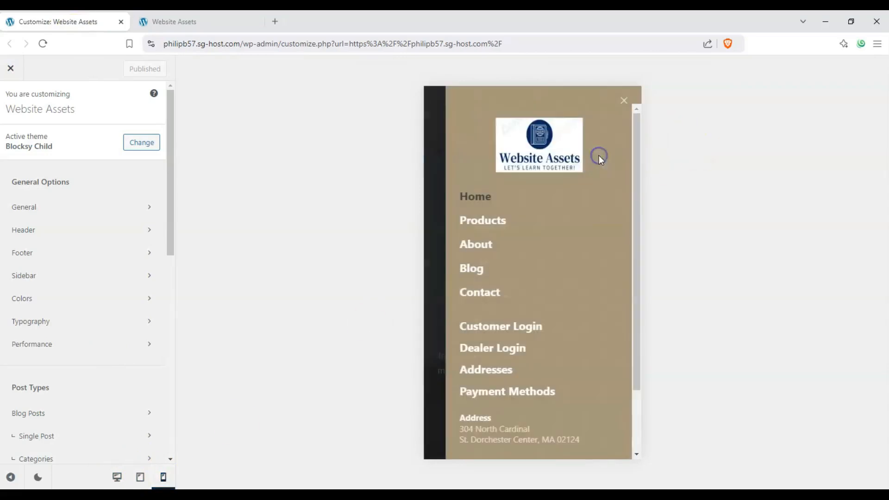
{"action": "left_click", "coordinate": [622, 100]}
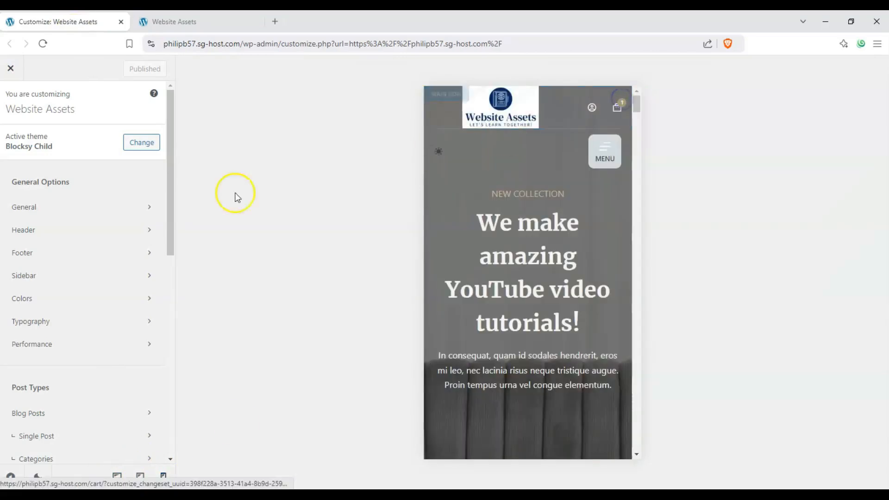
Open the Trigger element of the mobile header, choose icon Type 1 and set its icon size to 35 px.
{"action": "left_click", "coordinate": [50, 234]}
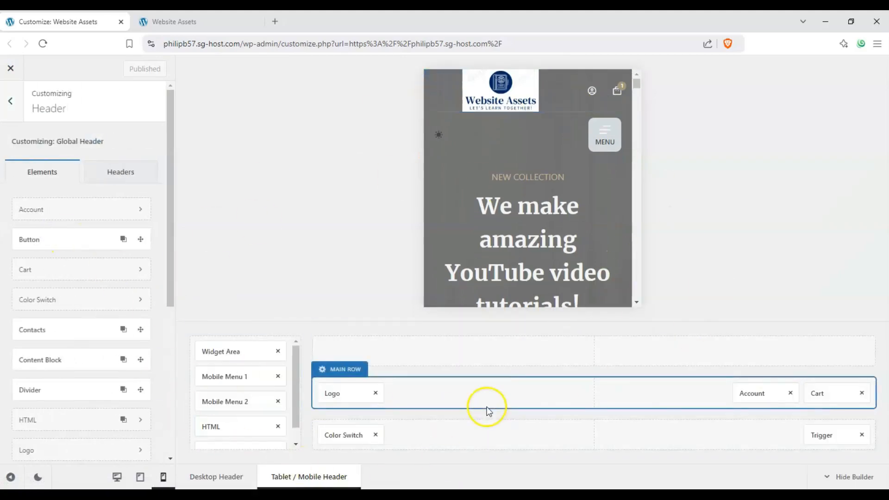
{"action": "left_click", "coordinate": [831, 436]}
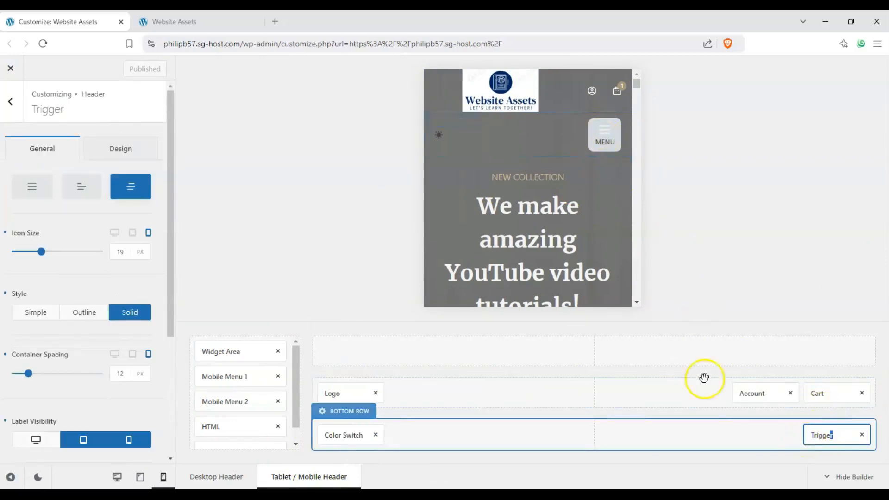
{"action": "left_click", "coordinate": [38, 184]}
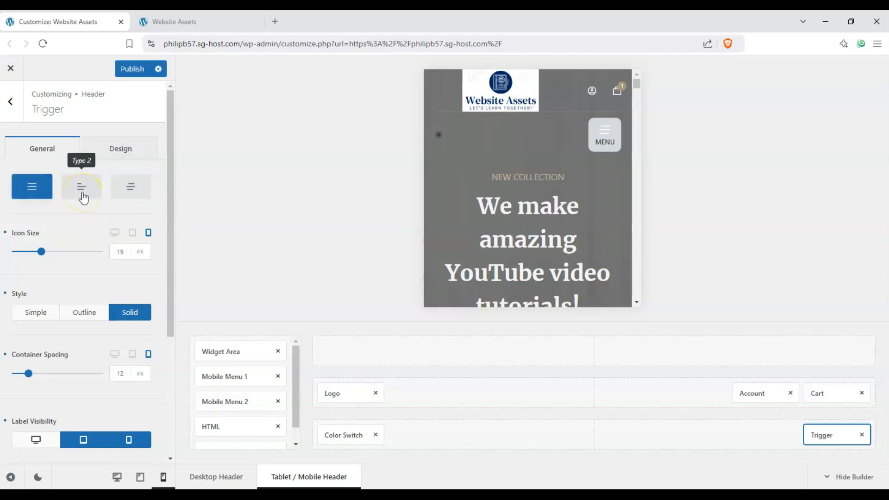
{"action": "left_click", "coordinate": [82, 193]}
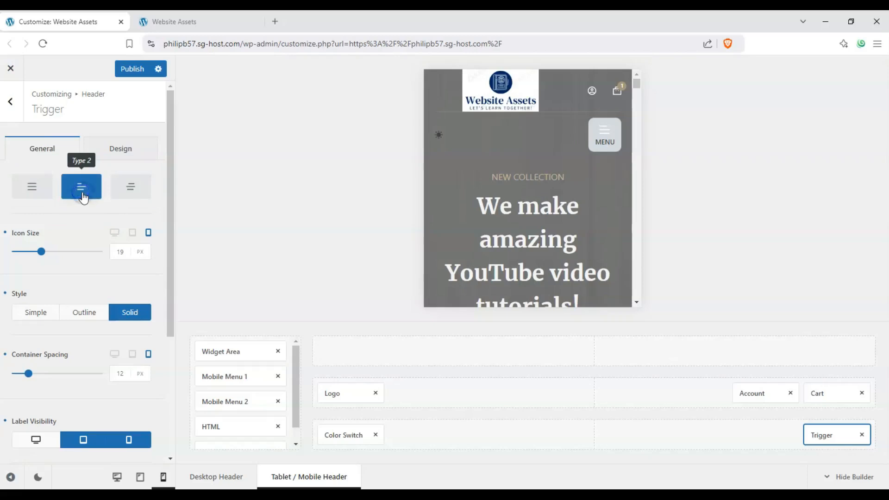
{"action": "left_click", "coordinate": [126, 186]}
{"action": "left_click", "coordinate": [40, 191]}
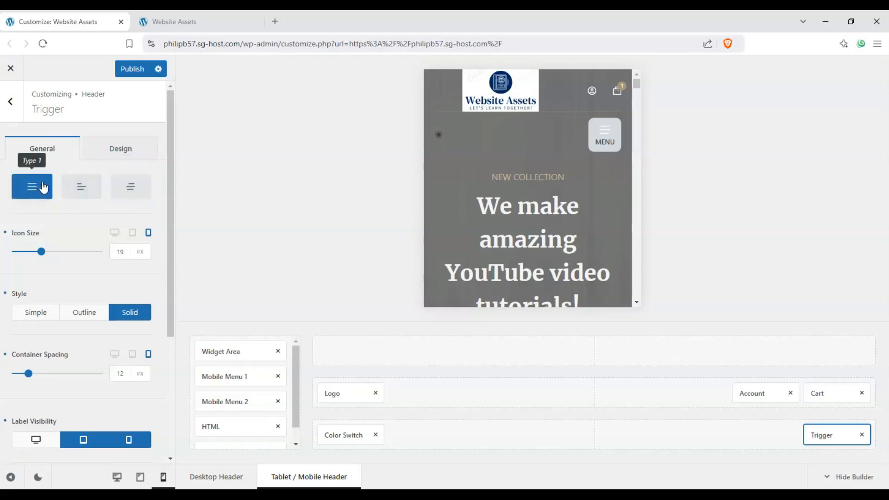
{"action": "left_click", "coordinate": [54, 252]}
{"action": "left_click_drag", "start_coordinate": [54, 256], "coordinate": [70, 257]}
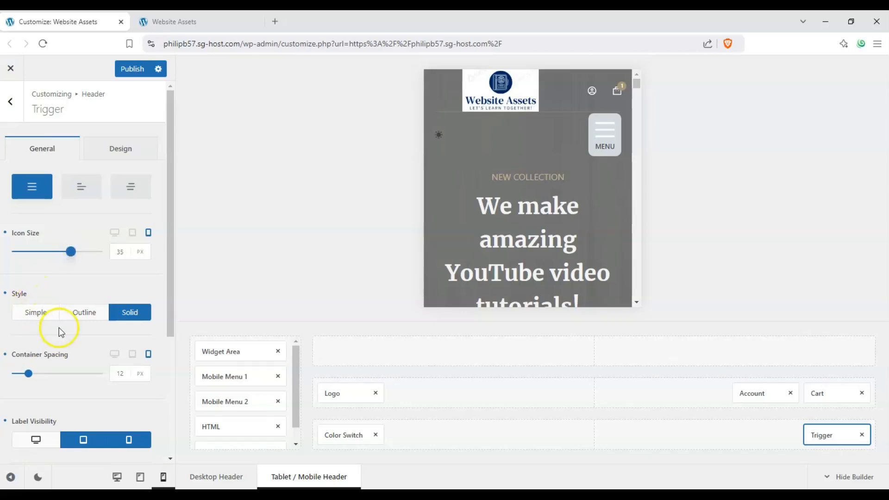
Set the mobile menu trigger's style to Outline and its container spacing to 17 px.
{"action": "left_click", "coordinate": [38, 312]}
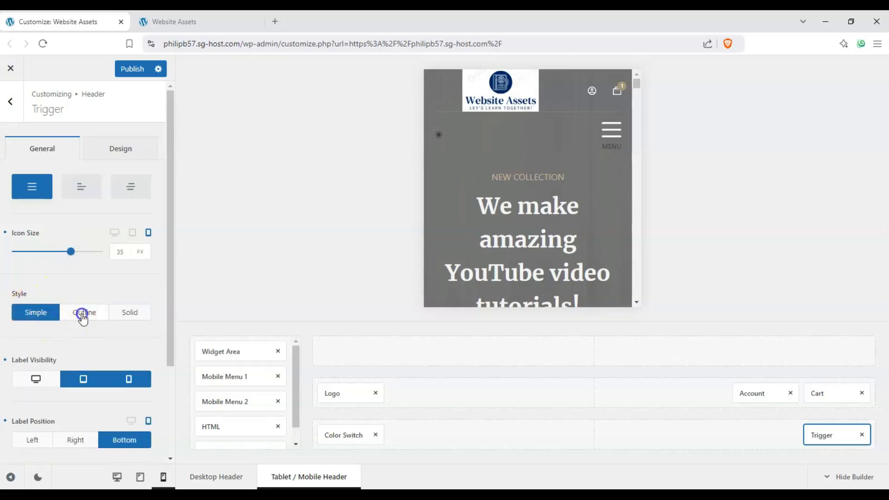
{"action": "left_click", "coordinate": [83, 318]}
{"action": "left_click", "coordinate": [115, 320]}
{"action": "left_click", "coordinate": [76, 319]}
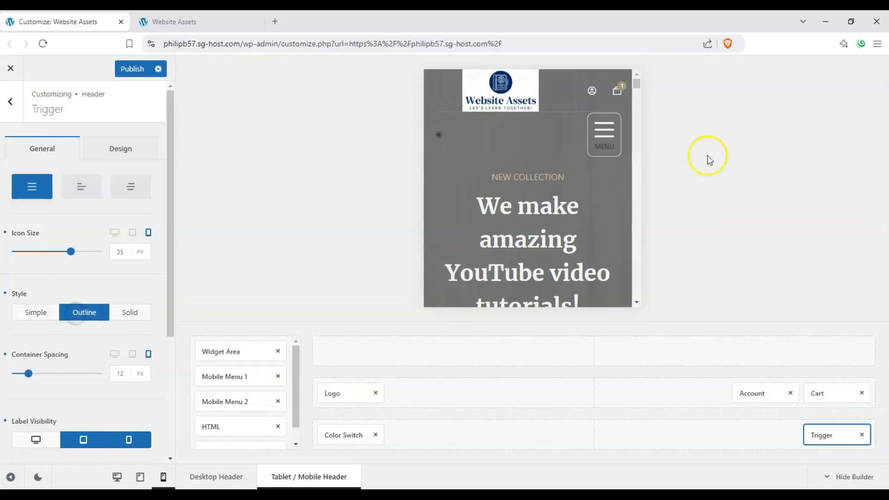
{"action": "scroll", "coordinate": [132, 296], "scroll_direction": "down", "scroll_amount": 2}
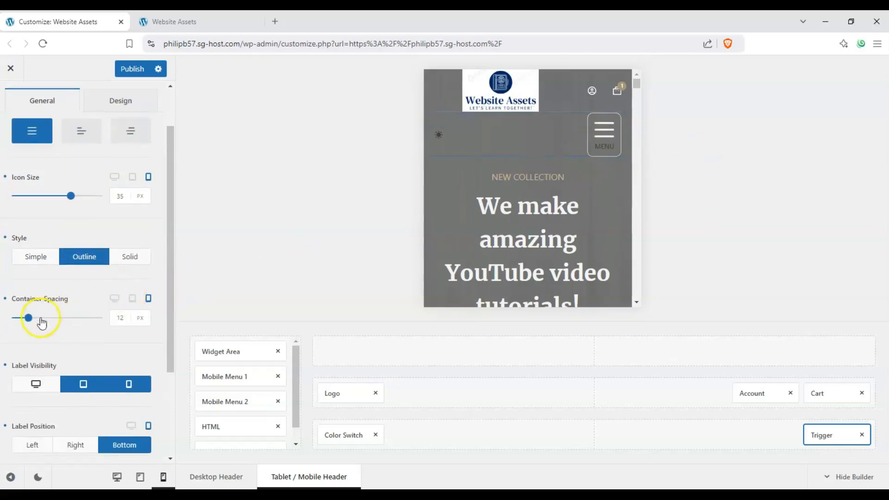
{"action": "left_click_drag", "start_coordinate": [41, 320], "coordinate": [38, 320]}
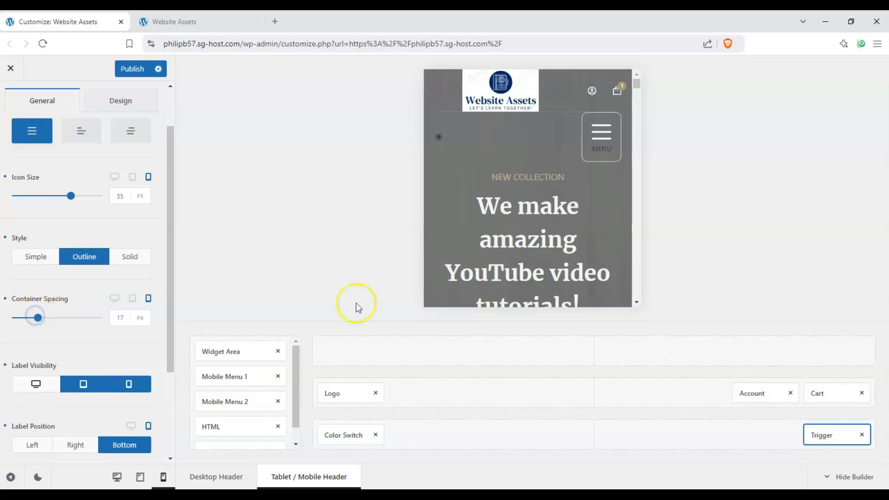
Remove the Account and Cart elements from the mobile header's main row.
{"action": "left_click", "coordinate": [791, 394]}
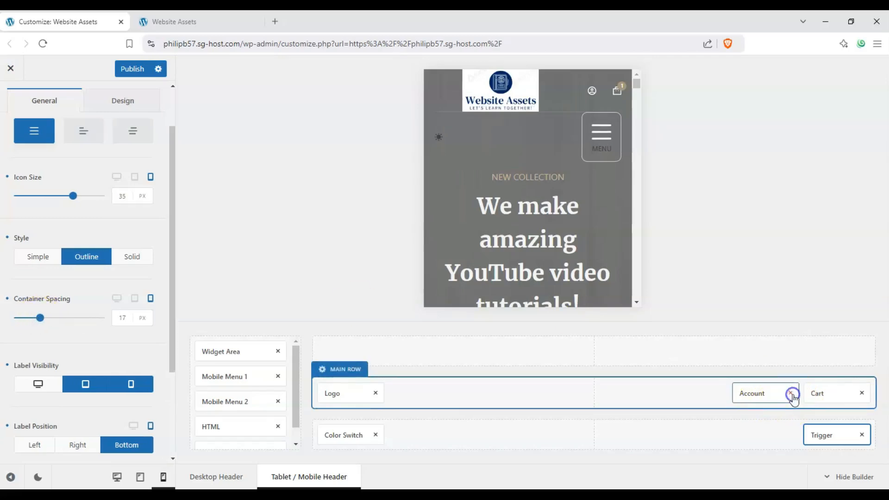
{"action": "left_click", "coordinate": [865, 394]}
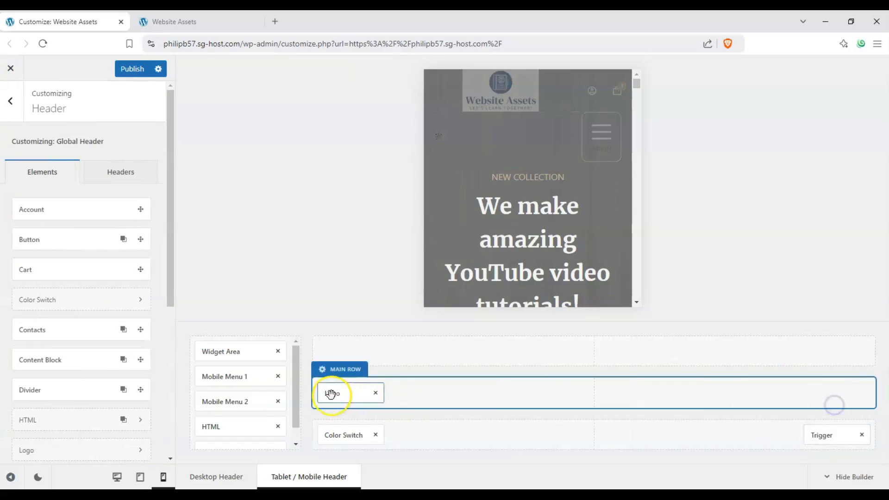
Move the Logo to the middle of the mobile header's bottom row and the Trigger to the right end of the main row.
{"action": "left_click_drag", "start_coordinate": [350, 397], "coordinate": [560, 432]}
{"action": "left_click_drag", "start_coordinate": [832, 425], "coordinate": [833, 395]}
{"action": "left_click_drag", "start_coordinate": [426, 433], "coordinate": [602, 433]}
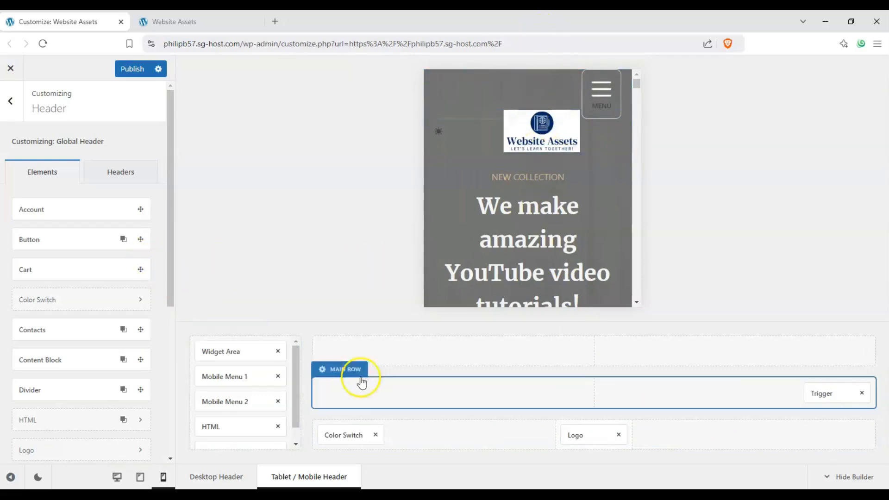
Turn off the trigger's label visibility for both tablet and mobile.
{"action": "left_click", "coordinate": [823, 393]}
{"action": "scroll", "coordinate": [44, 272], "scroll_direction": "down", "scroll_amount": 4}
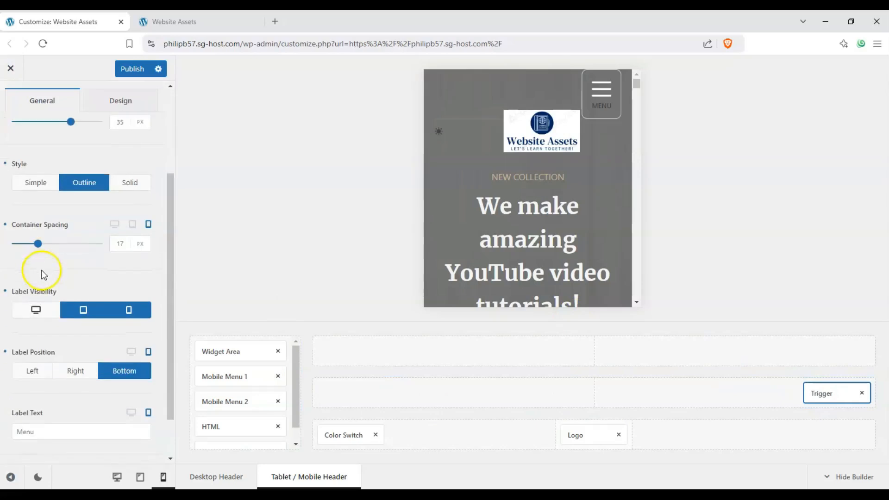
{"action": "left_click", "coordinate": [130, 273]}
{"action": "left_click", "coordinate": [90, 272]}
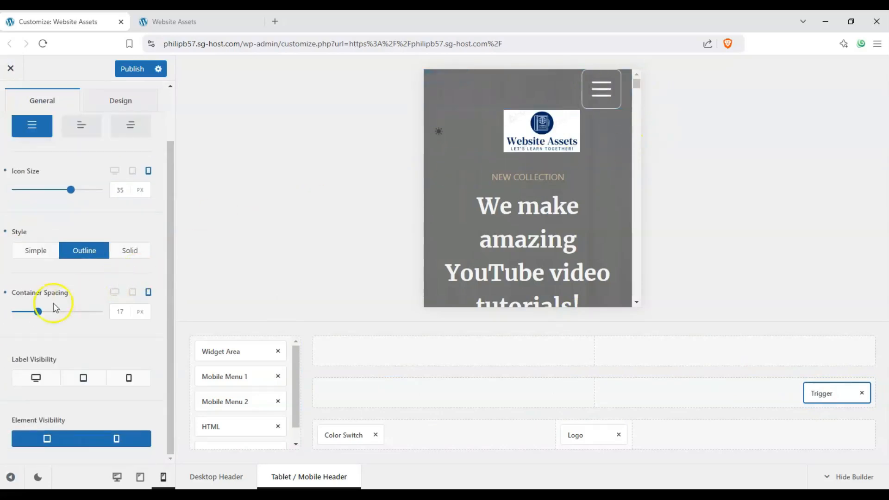
Try hiding and re-showing the trigger element on mobile and on tablet.
{"action": "left_click", "coordinate": [120, 439]}
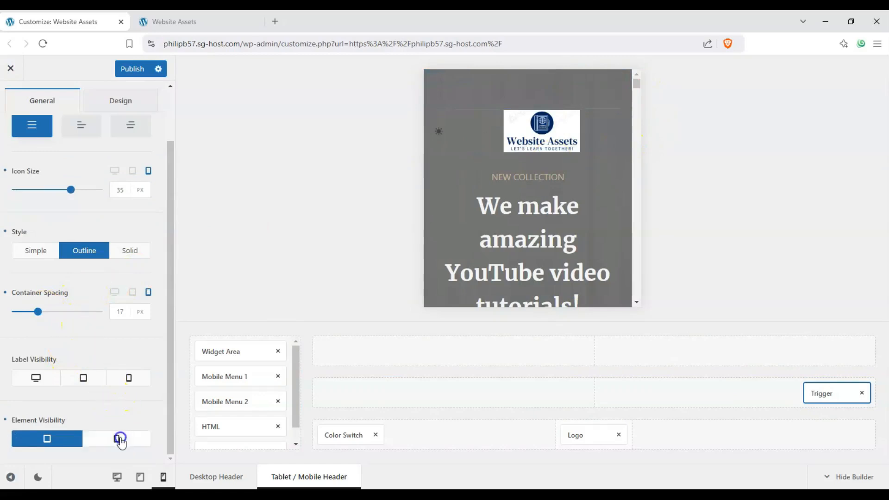
{"action": "left_click", "coordinate": [120, 439]}
{"action": "left_click", "coordinate": [74, 439]}
{"action": "left_click", "coordinate": [73, 439]}
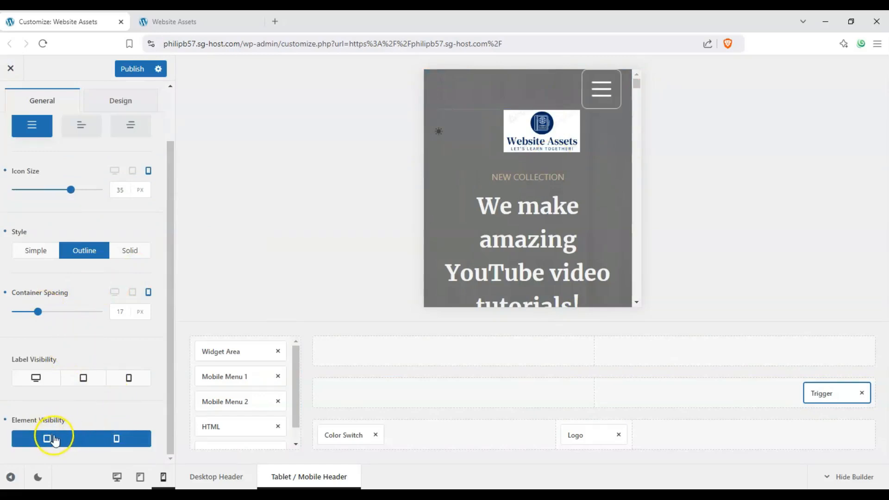
In the trigger's design settings, set the icon's hover color for the transparent state to a light red.
{"action": "scroll", "coordinate": [111, 162], "scroll_direction": "up", "scroll_amount": 3}
{"action": "left_click", "coordinate": [132, 150]}
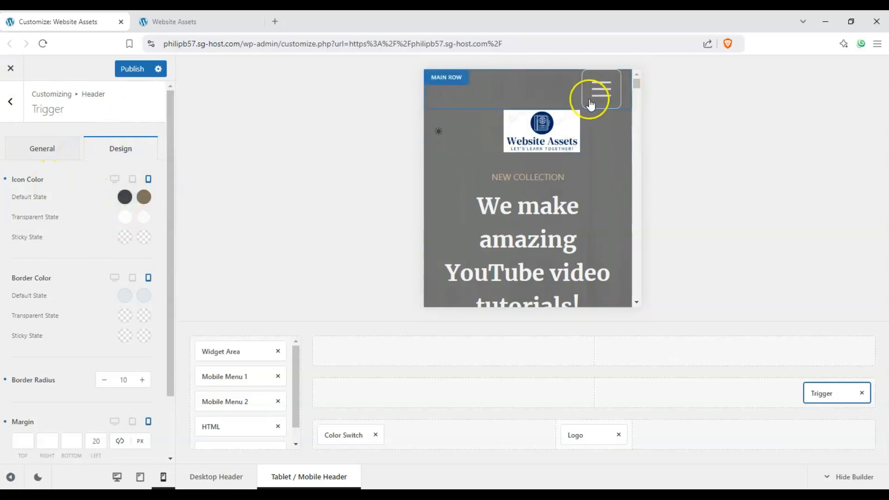
{"action": "left_click", "coordinate": [142, 221]}
{"action": "left_click", "coordinate": [154, 258]}
{"action": "left_click", "coordinate": [82, 226]}
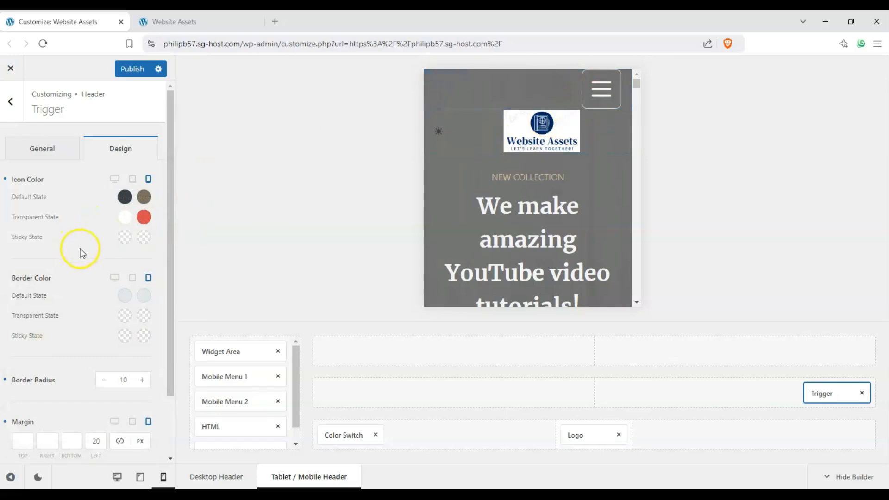
Set the trigger's transparent-state border color to #1e0202 and its hover border color to #ee0101.
{"action": "left_click", "coordinate": [124, 295]}
{"action": "left_click", "coordinate": [96, 307]}
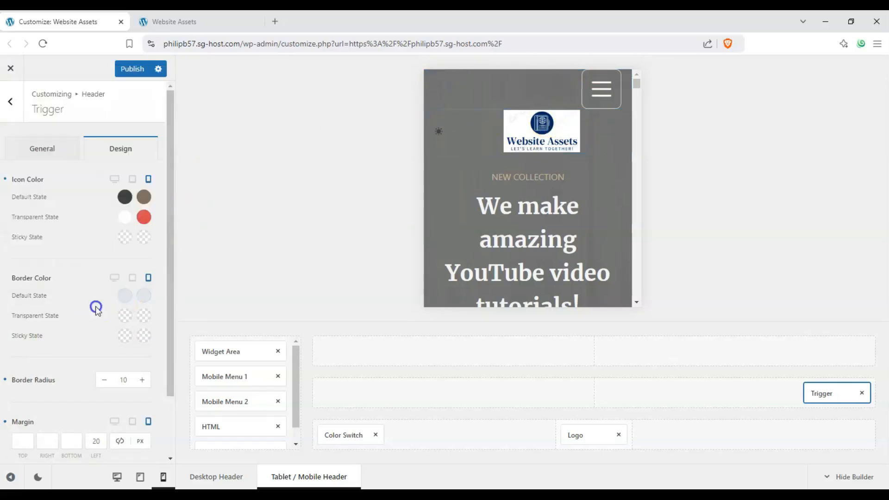
{"action": "left_click", "coordinate": [125, 315]}
{"action": "left_click", "coordinate": [147, 169]}
{"action": "left_click", "coordinate": [140, 310]}
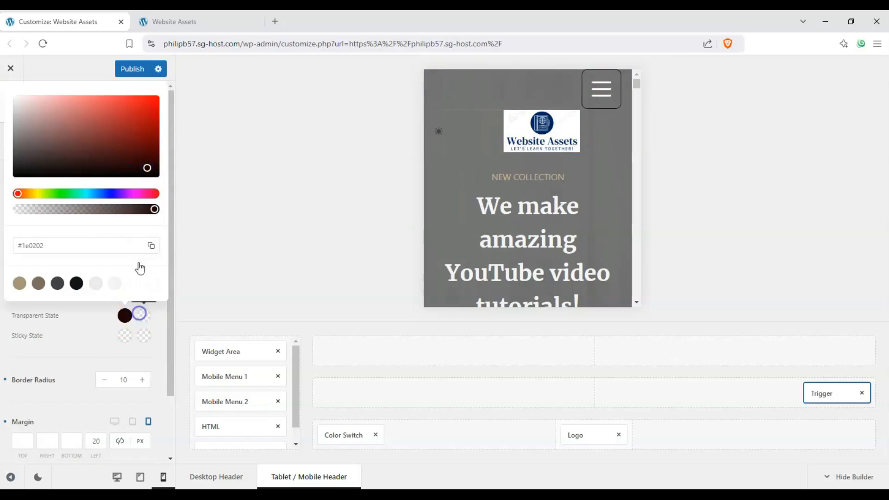
{"action": "left_click", "coordinate": [158, 102]}
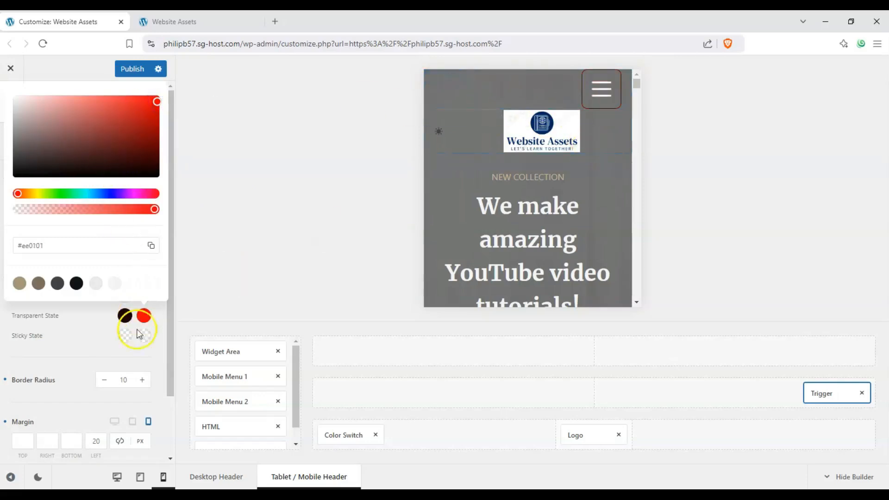
Set the trigger's border radius to 6.
{"action": "left_click", "coordinate": [123, 380]}
{"action": "left_click", "coordinate": [143, 380]}
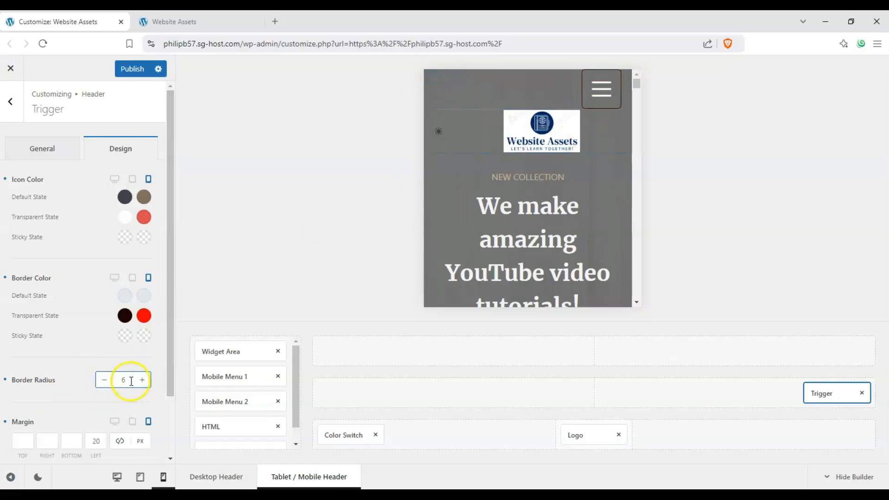
Set the trigger's border radius to 28 and its top margin for mobile to 20 px.
{"action": "left_click", "coordinate": [143, 380]}
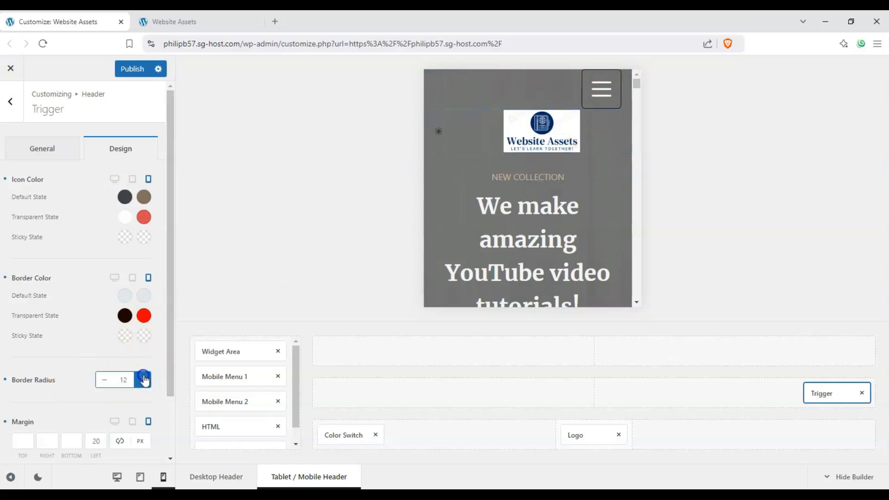
{"action": "left_click", "coordinate": [143, 380]}
{"action": "left_click", "coordinate": [143, 380]}
{"action": "left_click", "coordinate": [144, 380]}
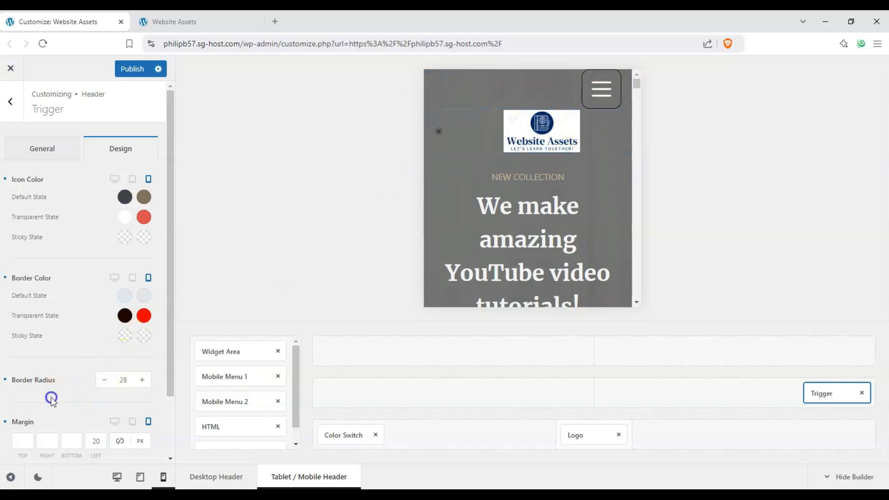
{"action": "scroll", "coordinate": [91, 393], "scroll_direction": "down", "scroll_amount": 2}
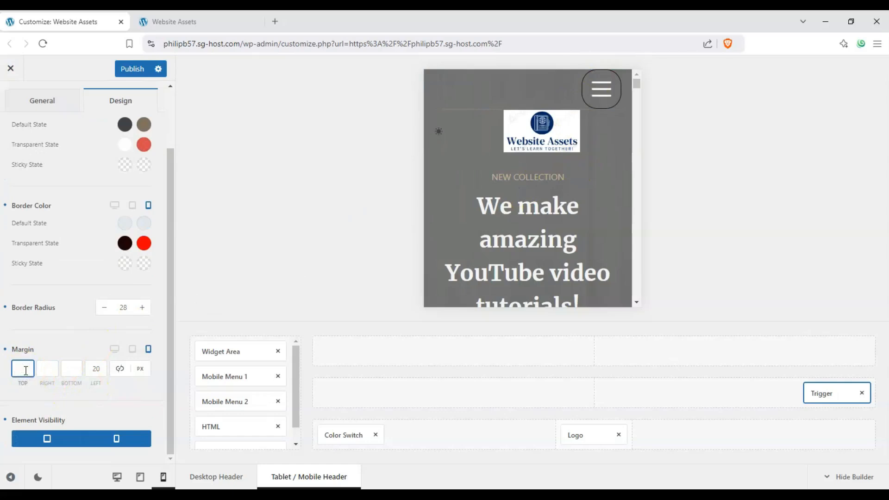
{"action": "type", "text": "20"}
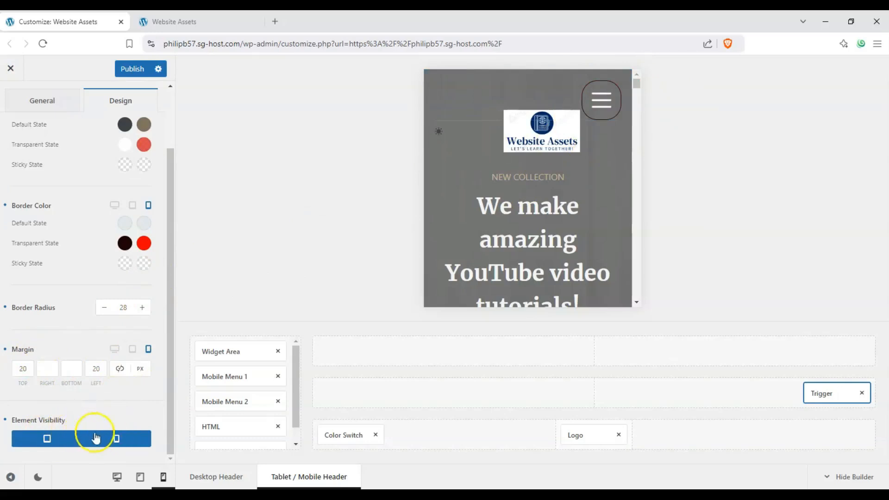
Publish the header changes and reload the live site in the other browser tab's mobile view.
{"action": "left_click_drag", "start_coordinate": [166, 390], "coordinate": [168, 234]}
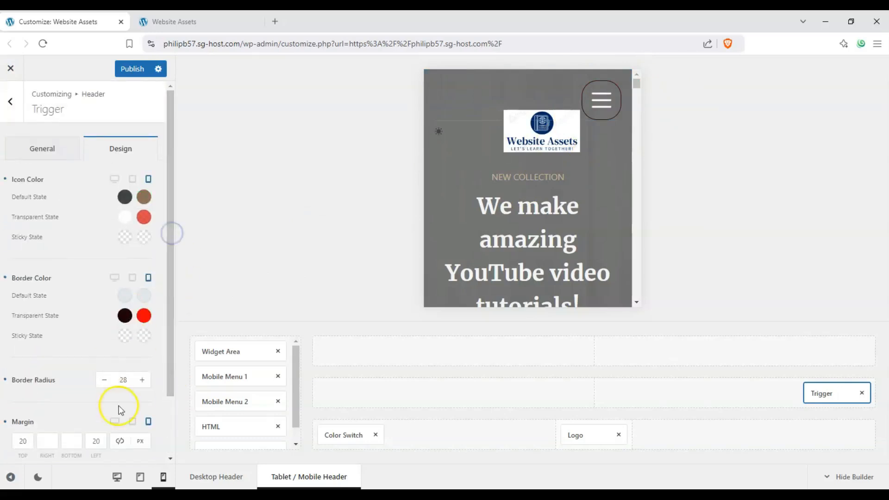
{"action": "scroll", "coordinate": [119, 407], "scroll_direction": "down", "scroll_amount": 3}
{"action": "scroll", "coordinate": [116, 335], "scroll_direction": "up", "scroll_amount": 3}
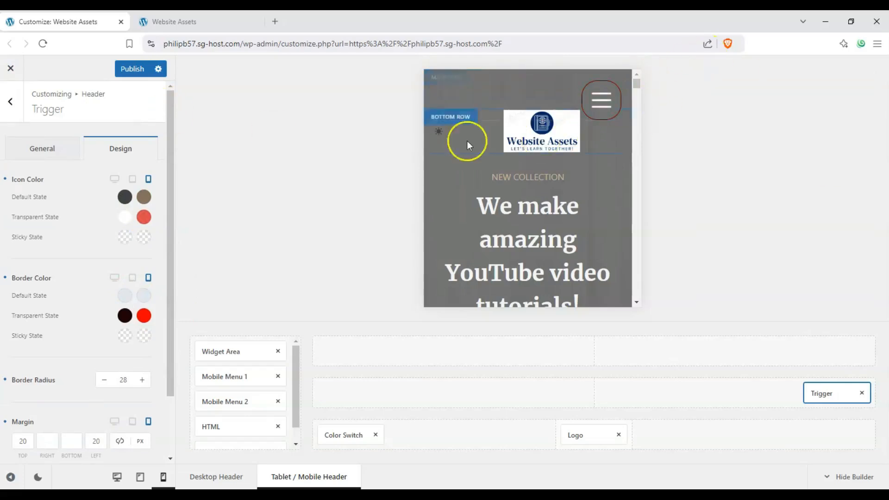
{"action": "left_click", "coordinate": [133, 69]}
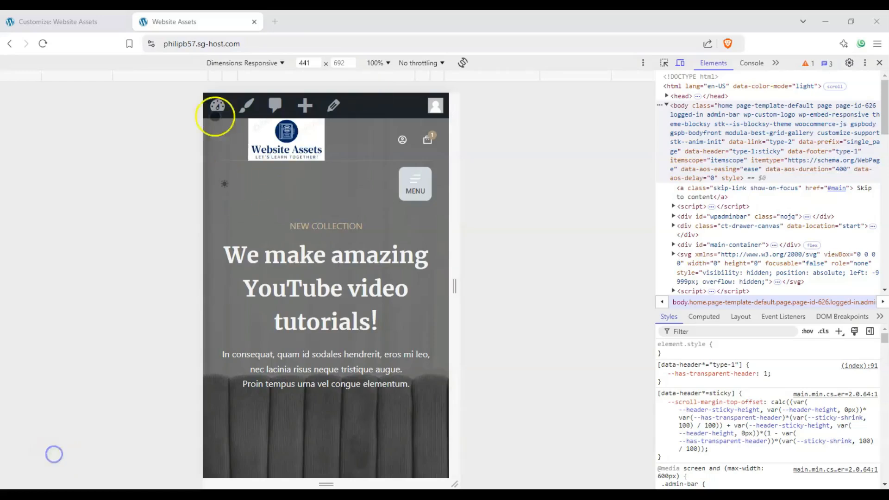
{"action": "left_click", "coordinate": [40, 47]}
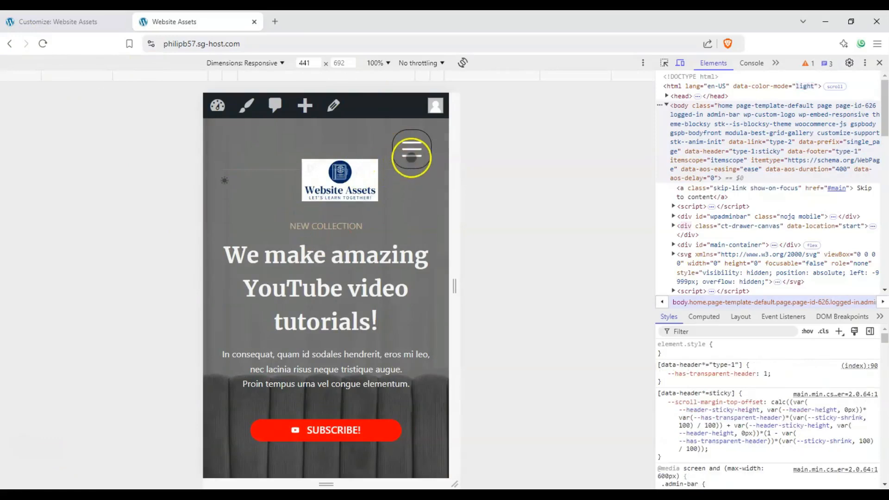
Test the new menu trigger on the live mobile page by repeatedly opening and closing the off-canvas menu.
{"action": "left_click", "coordinate": [412, 154]}
{"action": "left_click", "coordinate": [433, 108]}
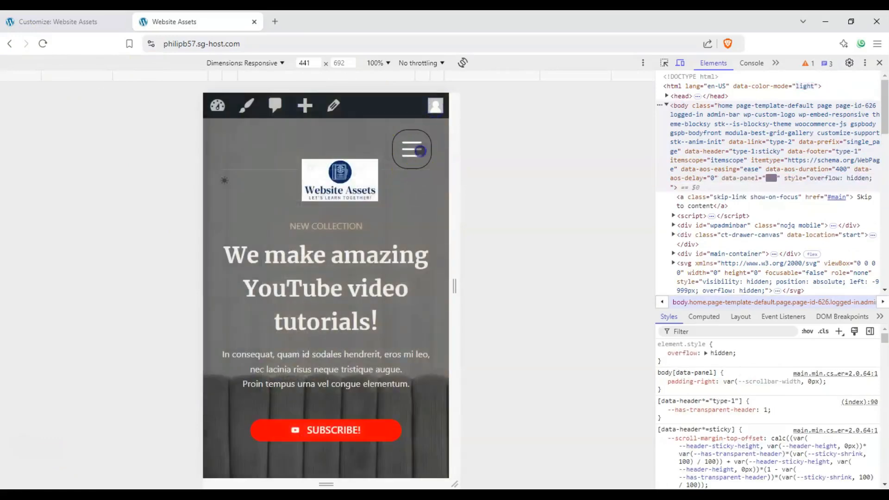
{"action": "left_click", "coordinate": [419, 152]}
{"action": "left_click", "coordinate": [432, 107]}
{"action": "left_click", "coordinate": [419, 150]}
{"action": "left_click", "coordinate": [432, 108]}
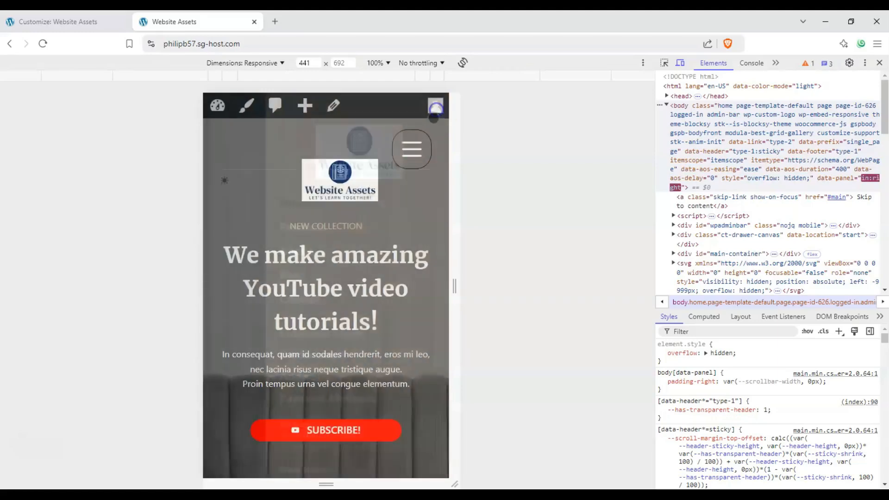
{"action": "left_click", "coordinate": [420, 150]}
{"action": "left_click", "coordinate": [431, 107]}
{"action": "left_click", "coordinate": [420, 150]}
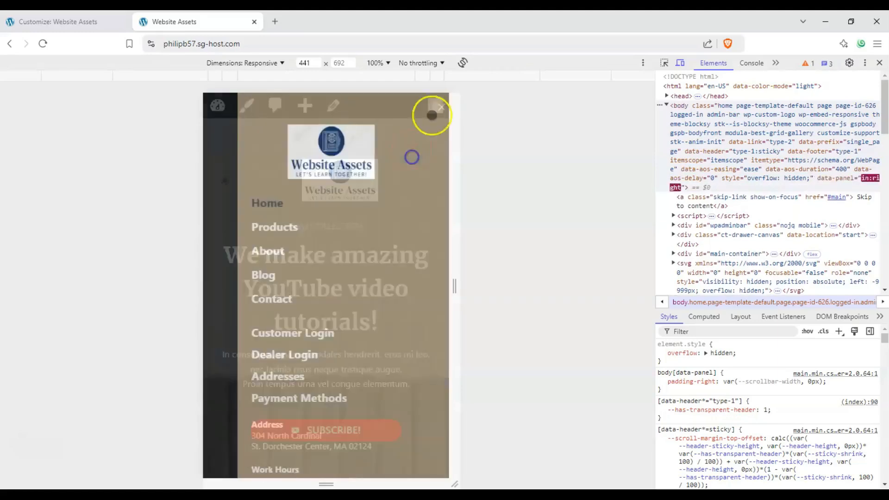
{"action": "left_click", "coordinate": [433, 107]}
{"action": "left_click", "coordinate": [411, 149]}
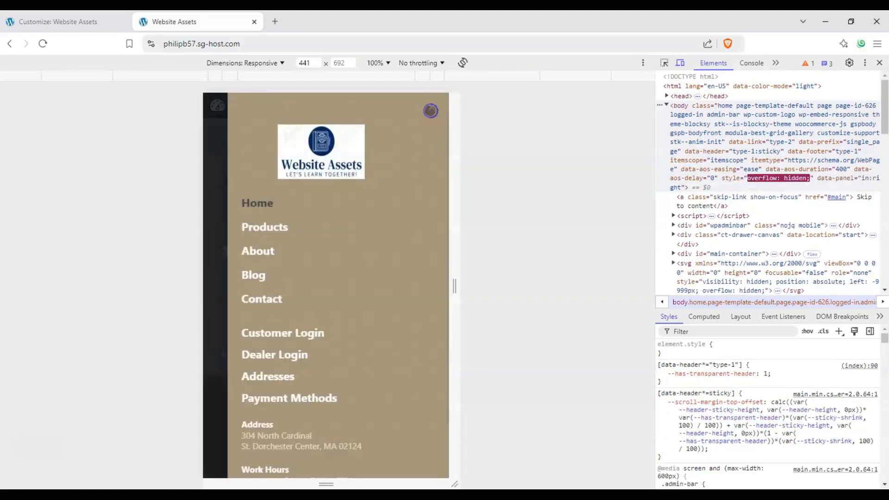
{"action": "left_click", "coordinate": [431, 120]}
{"action": "left_click", "coordinate": [411, 145]}
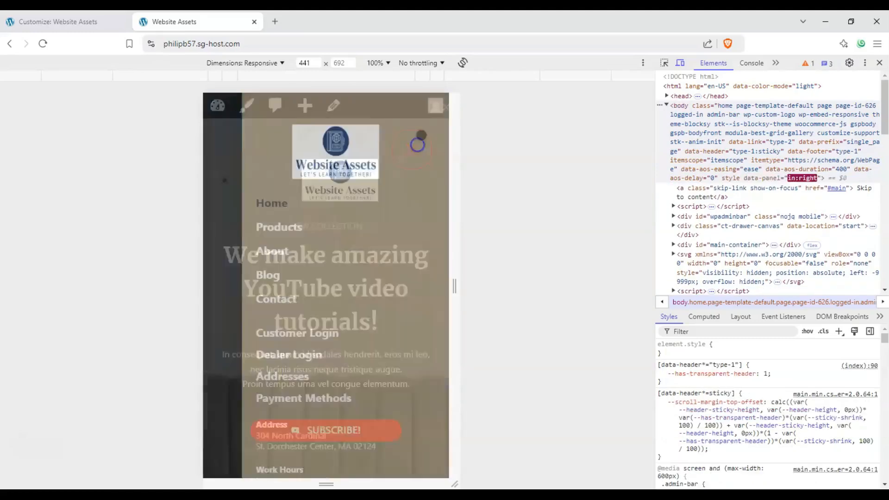
{"action": "left_click", "coordinate": [428, 109]}
{"action": "left_click", "coordinate": [412, 147]}
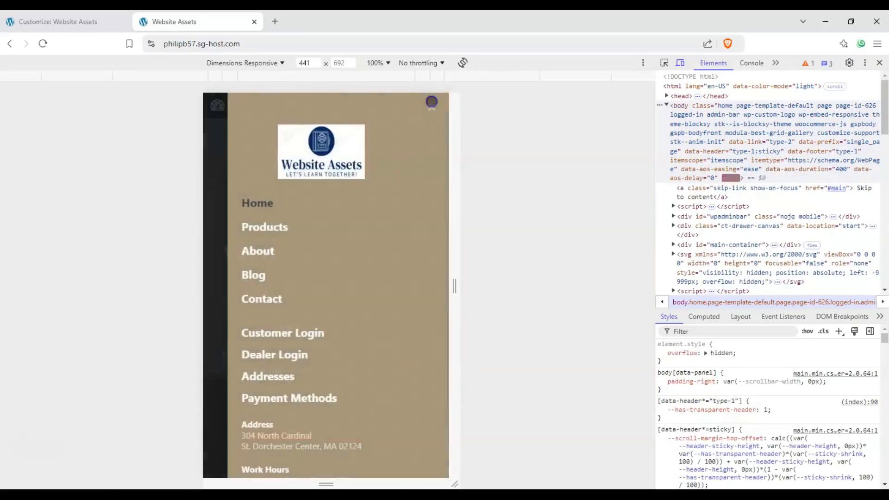
{"action": "left_click", "coordinate": [416, 132]}
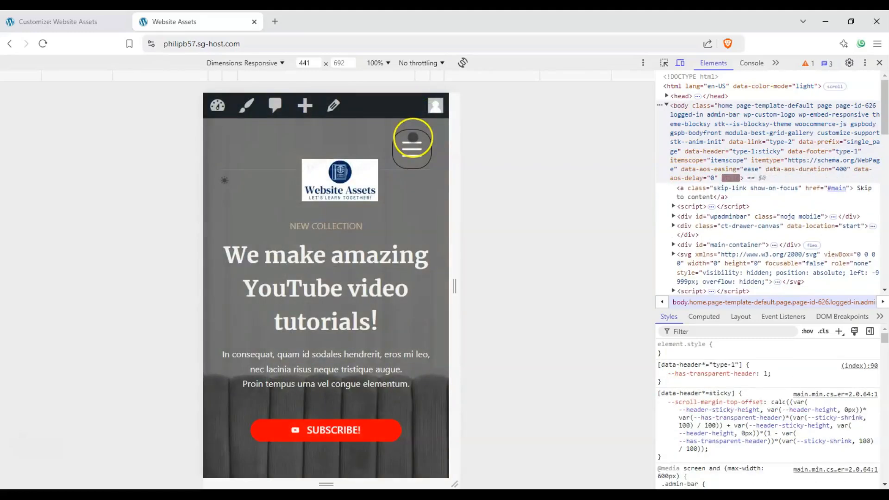